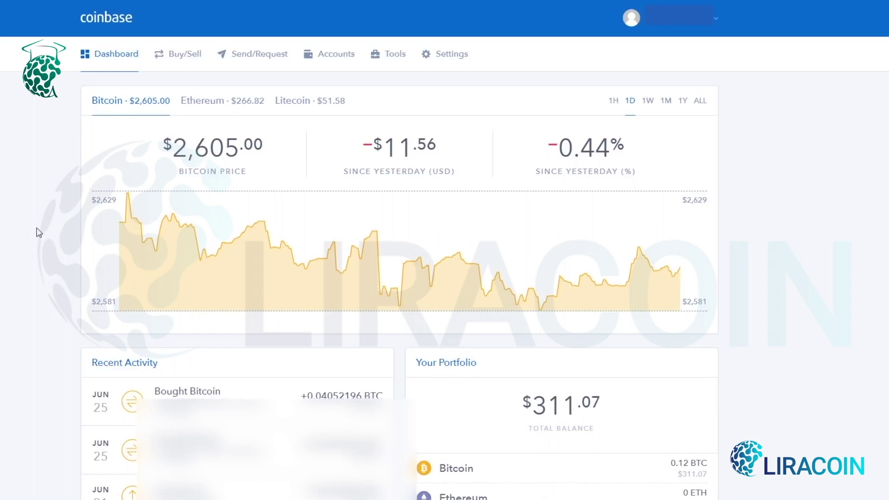
Cycle Bitcoin's price chart through hour, day, week, month, year and all-time, ending on day
click(614, 102)
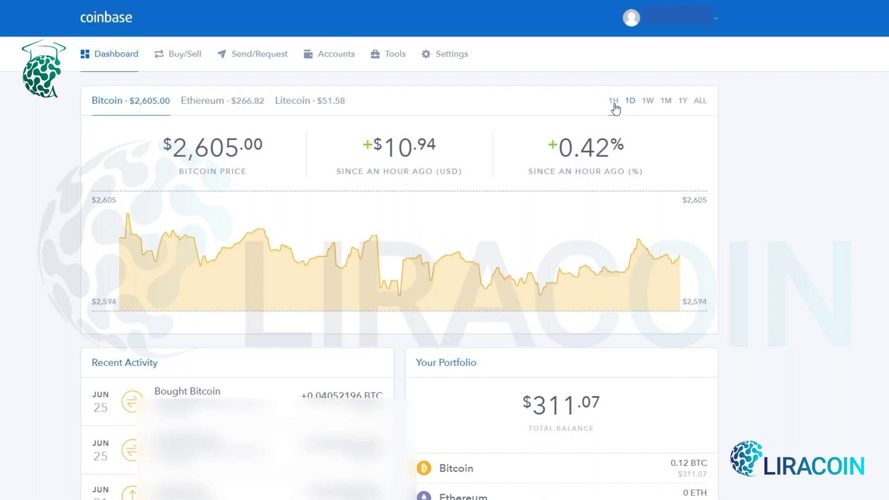
click(630, 103)
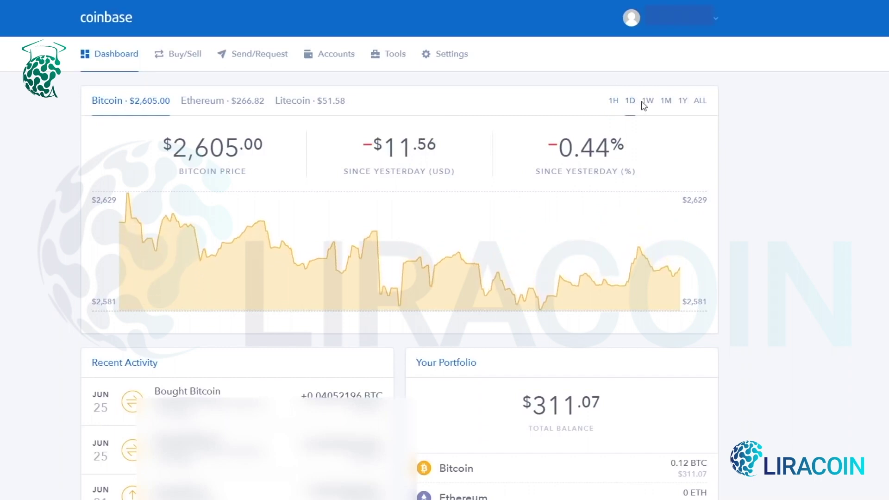
click(648, 103)
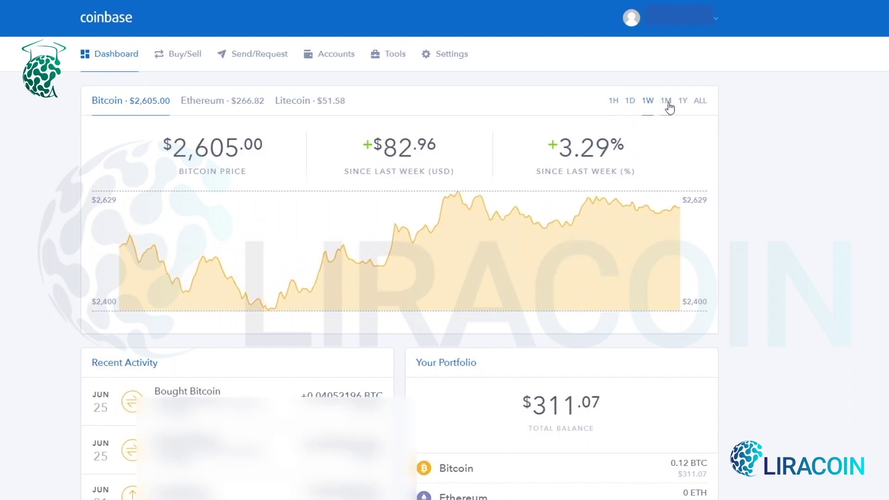
click(667, 103)
click(684, 104)
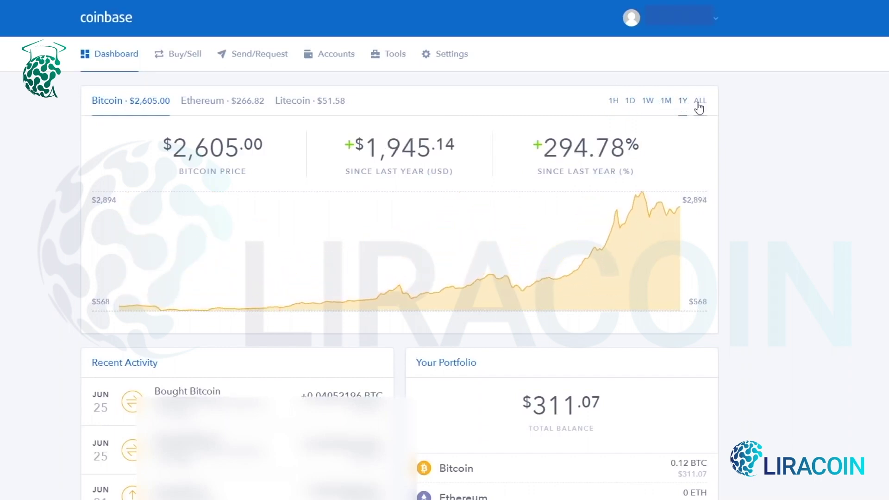
click(701, 105)
click(629, 106)
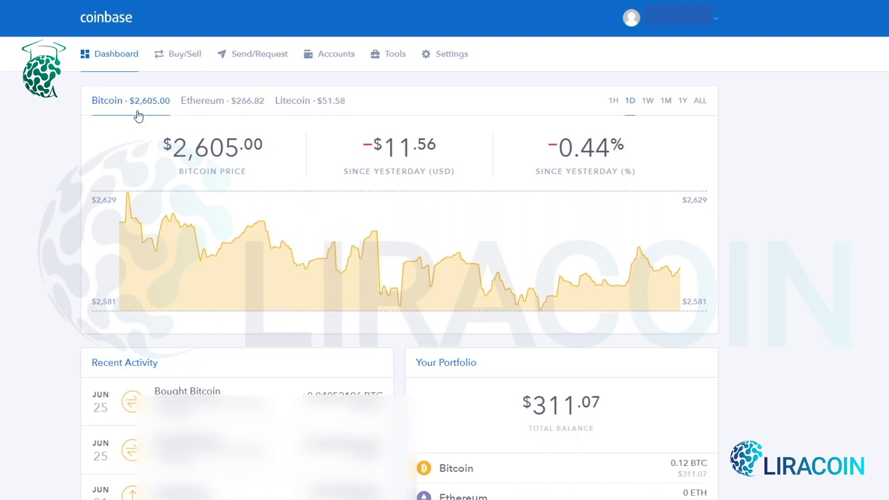
Compare Ethereum and Litecoin prices, then return the chart to Bitcoin and browse the dashboard
click(219, 103)
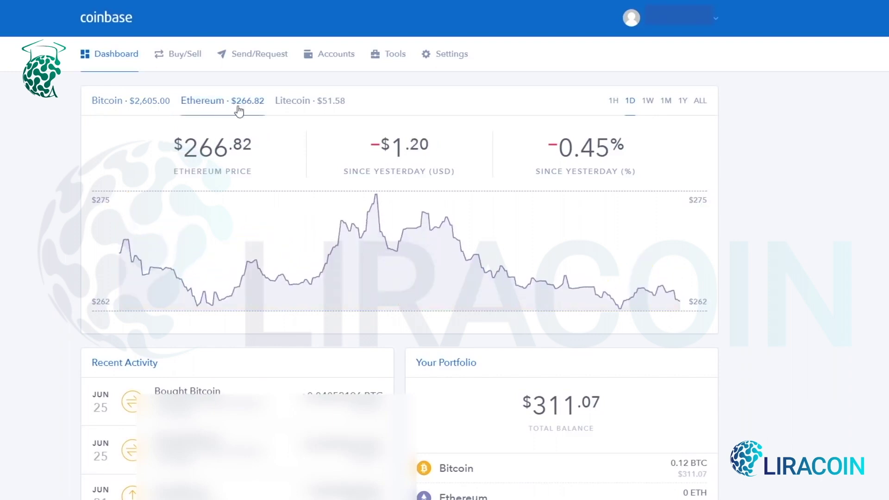
click(305, 103)
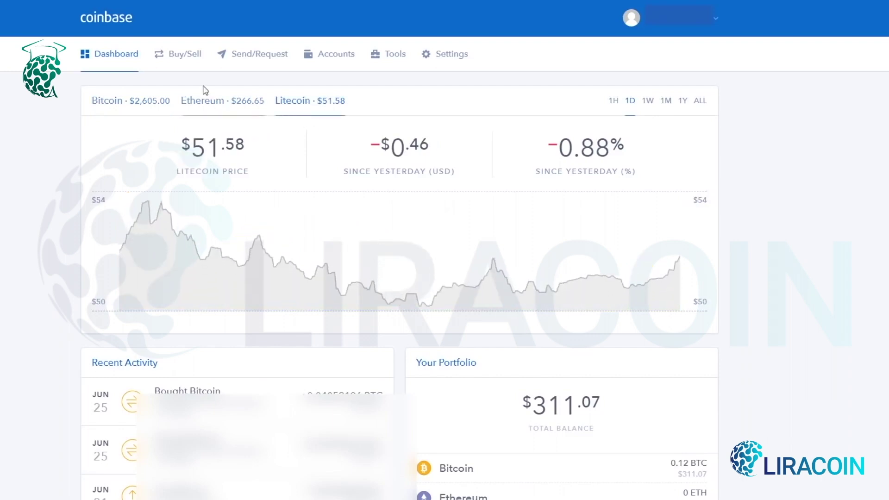
click(142, 108)
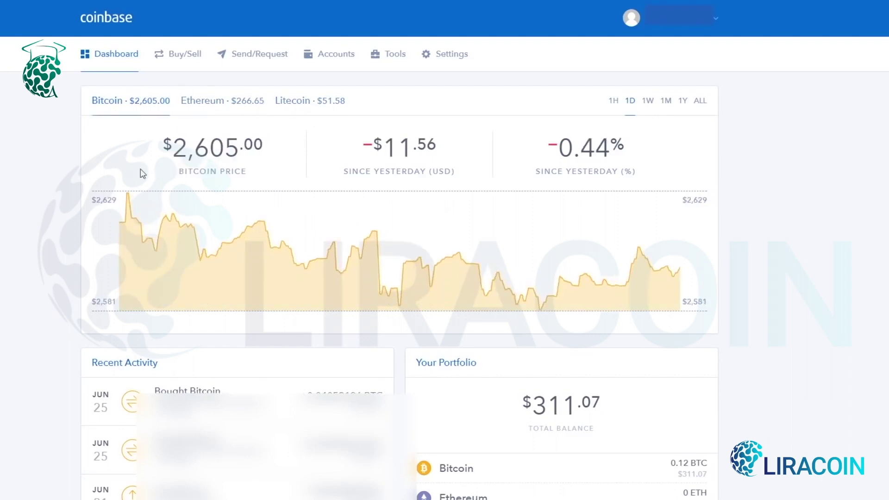
scroll(109, 242, down, 3)
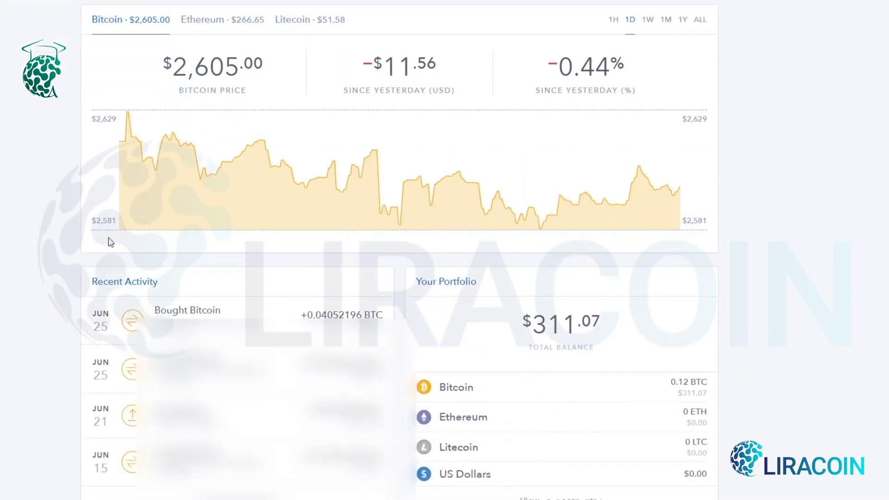
scroll(31, 253, down, 1)
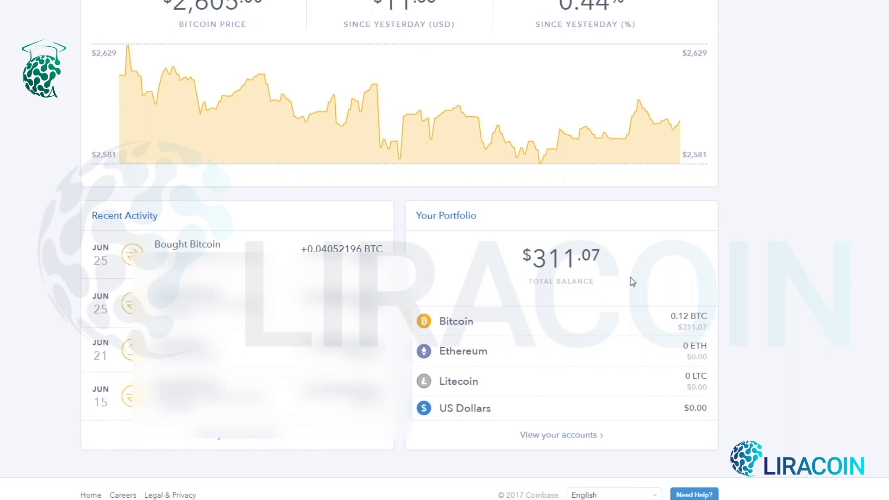
scroll(706, 285, up, 3)
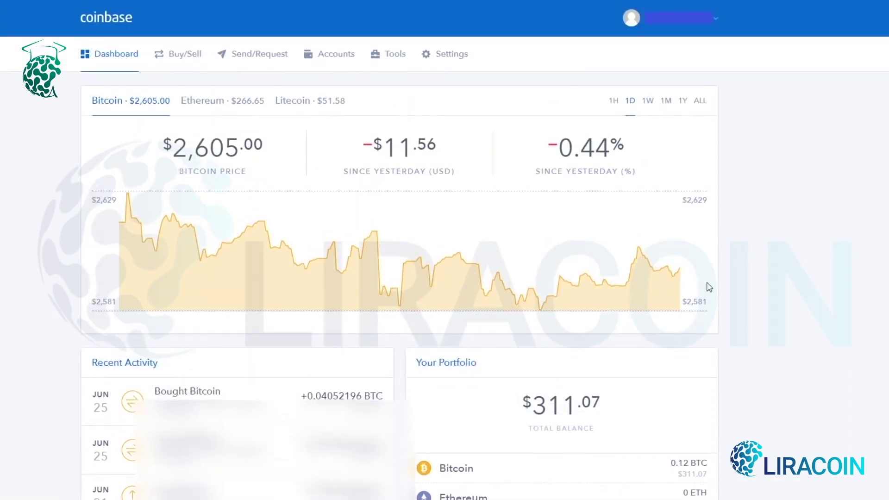
On Buy/Sell, try Ethereum and Litecoin before settling on Bitcoin as the coin to buy
click(181, 64)
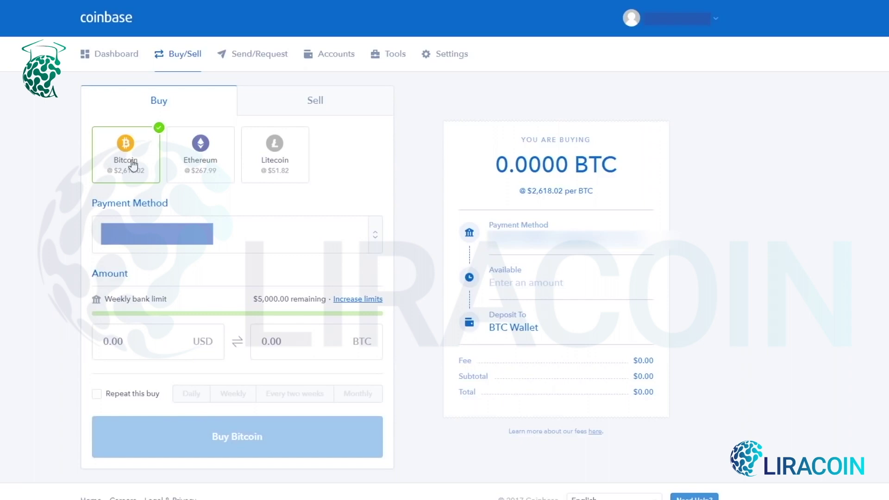
click(213, 156)
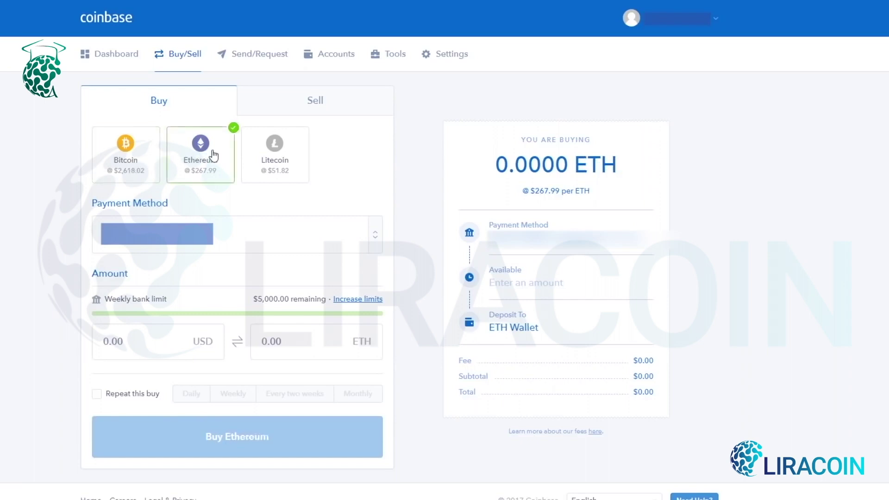
click(276, 155)
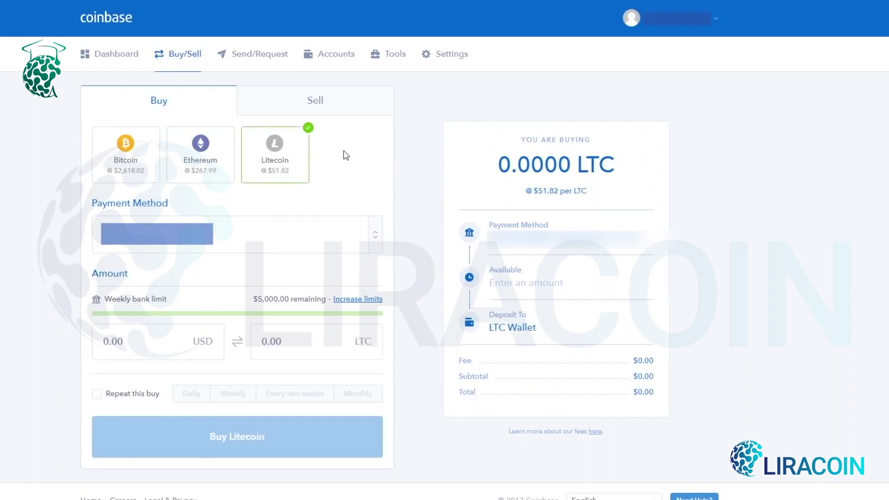
click(134, 159)
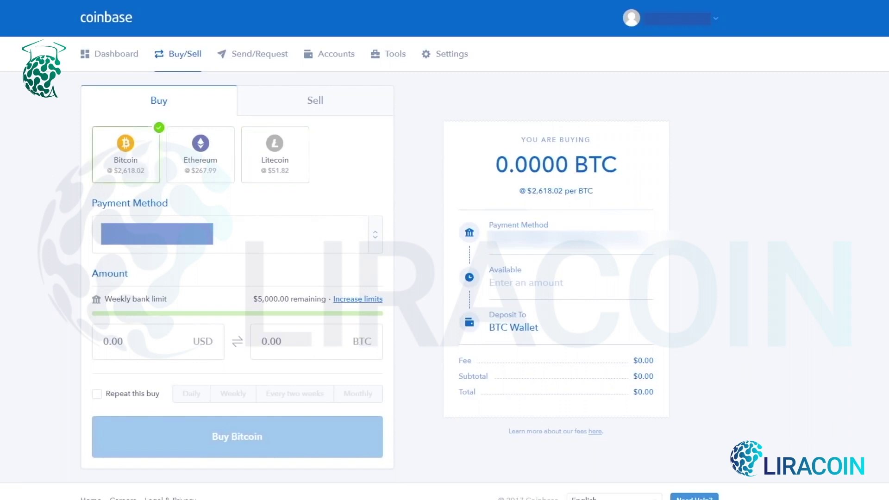
click(376, 235)
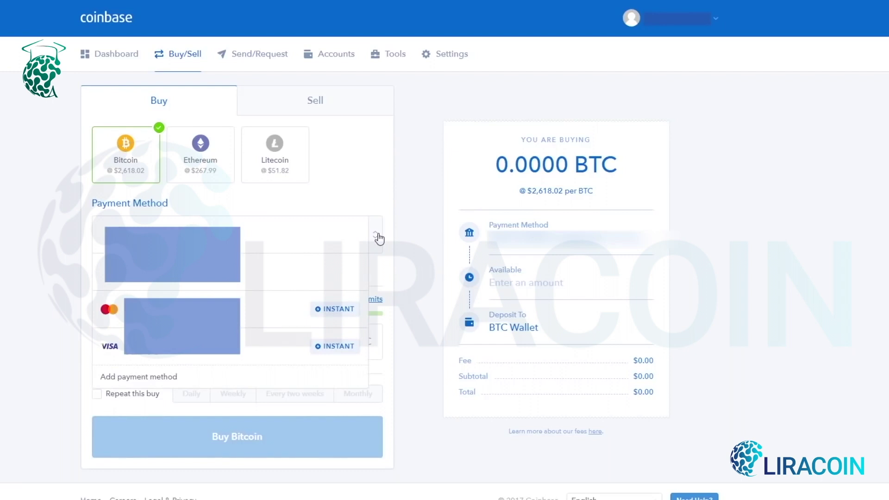
click(378, 238)
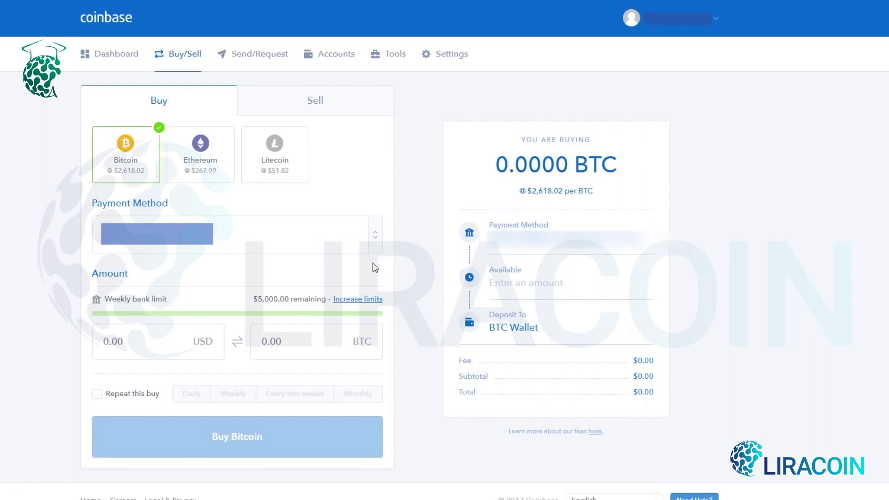
click(150, 342)
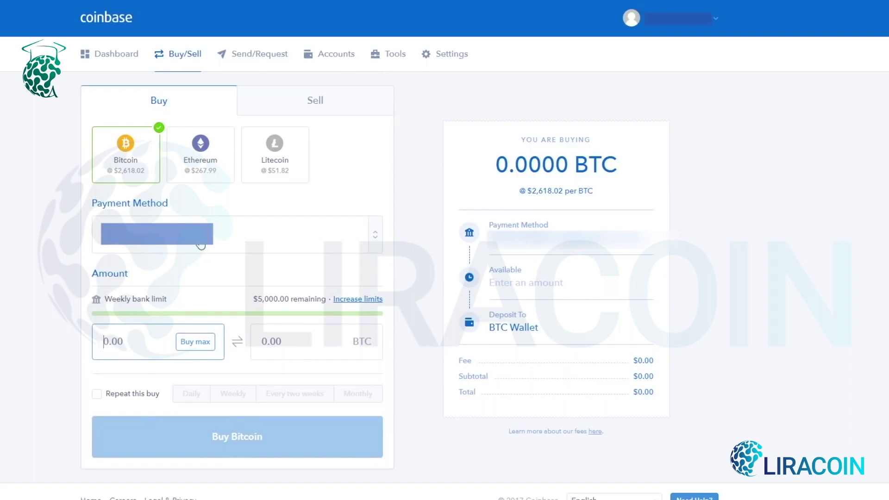
click(199, 247)
Enter a $50 Bitcoin buy on the instant Mastercard ($52.00 total), check card limits, then open Sell
click(172, 315)
click(137, 342)
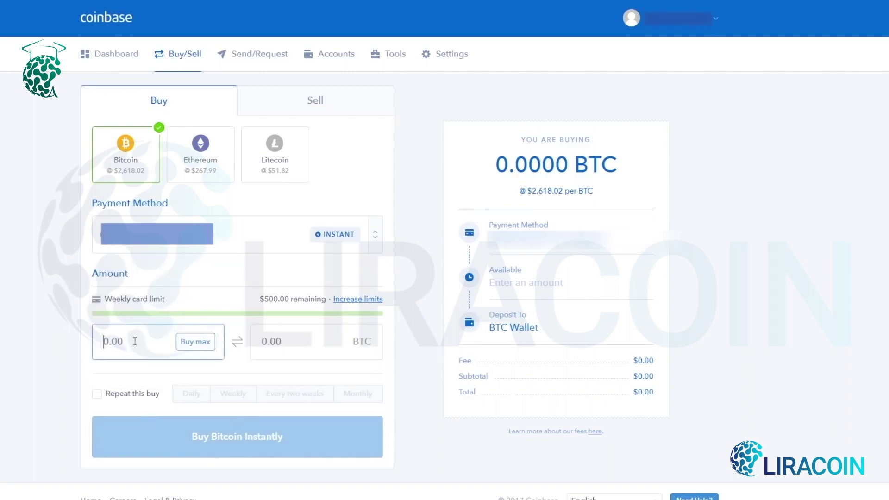
text(50)
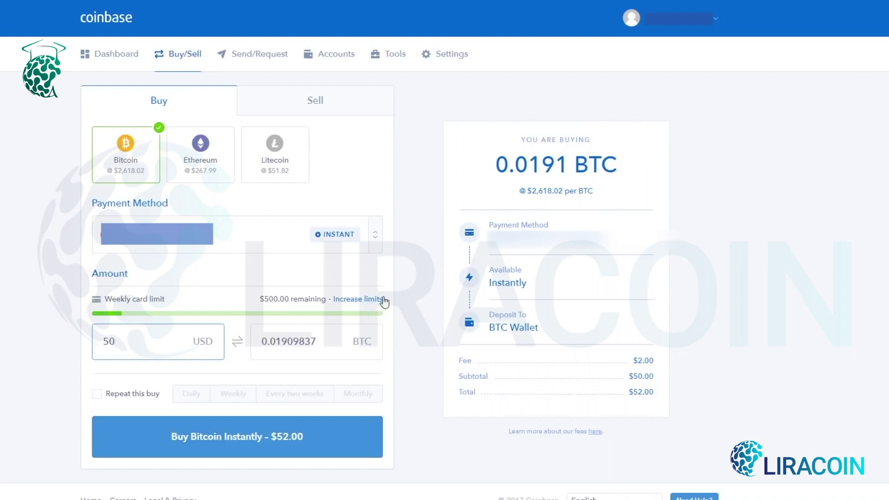
click(370, 301)
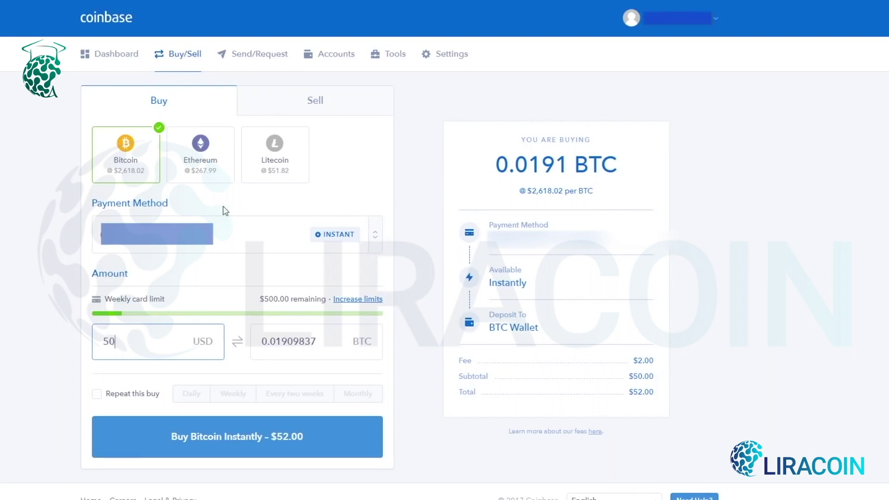
click(307, 109)
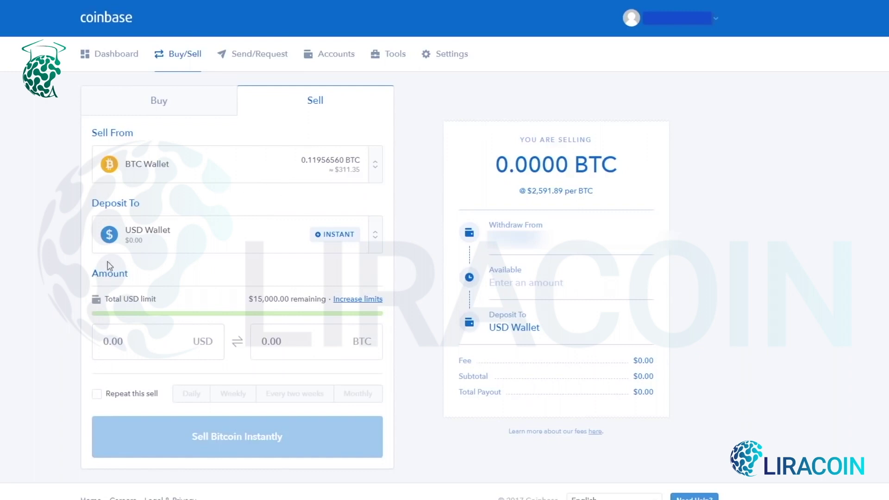
Check the sell Deposit To options, keeping USD Wallet, then return to the Bitcoin buy form
click(375, 234)
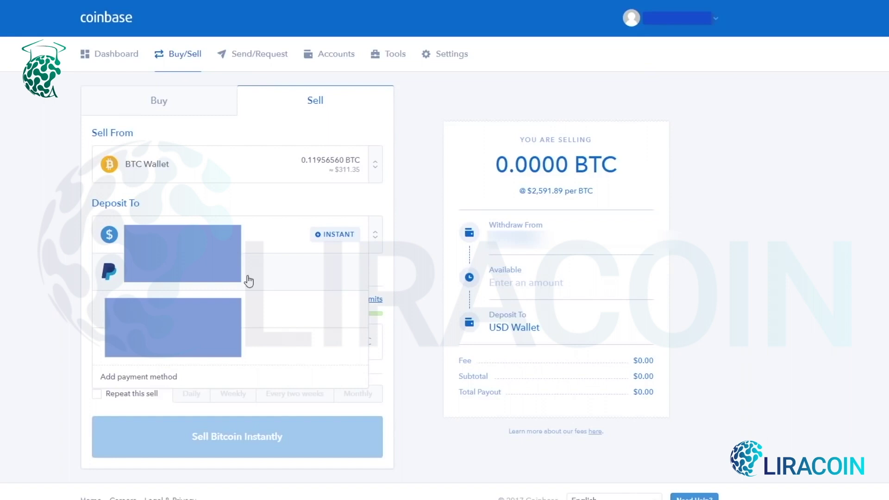
click(409, 271)
click(169, 354)
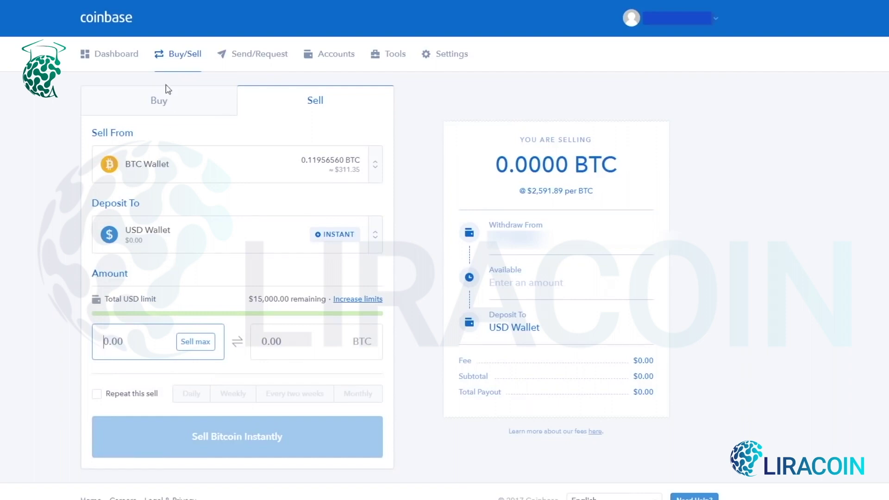
click(169, 103)
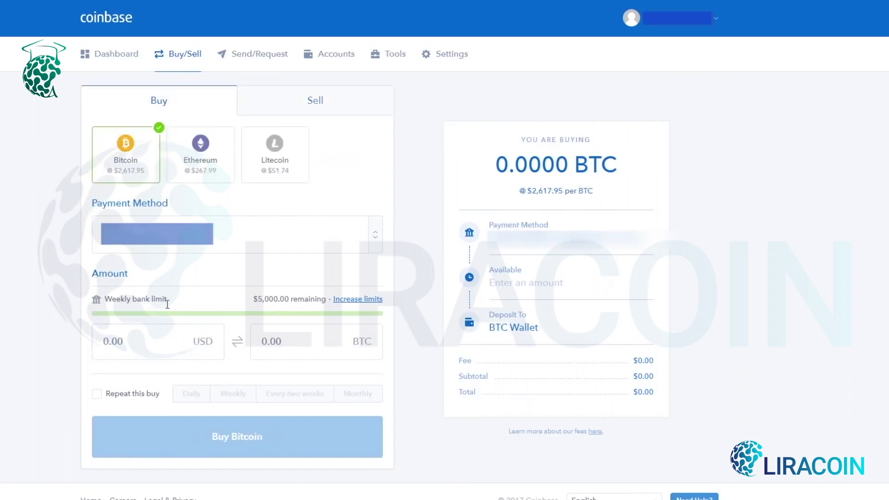
Replace a $50 buy amount with 0.1 BTC ($265.70 total), then move to Send/Request
click(148, 352)
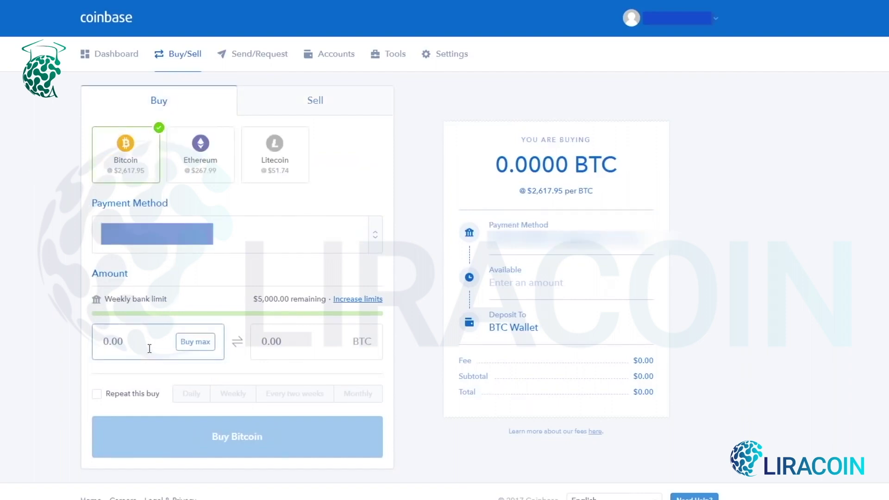
text(50)
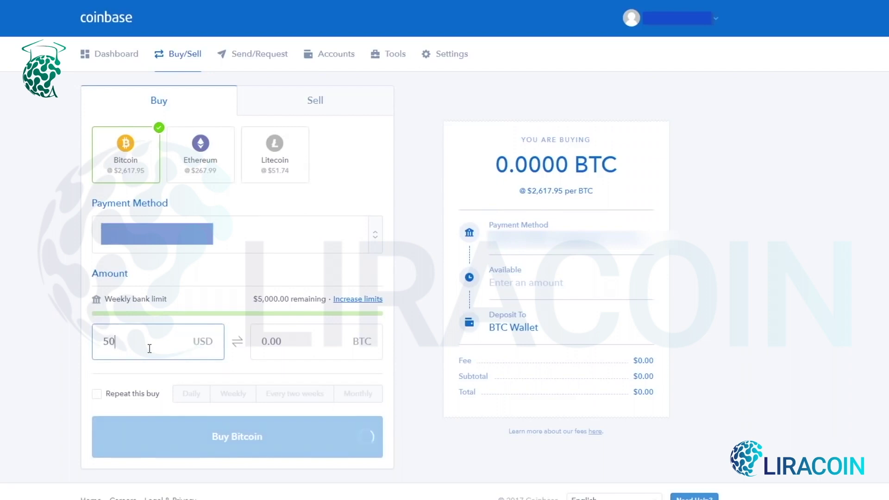
drag(194, 351, 28, 354)
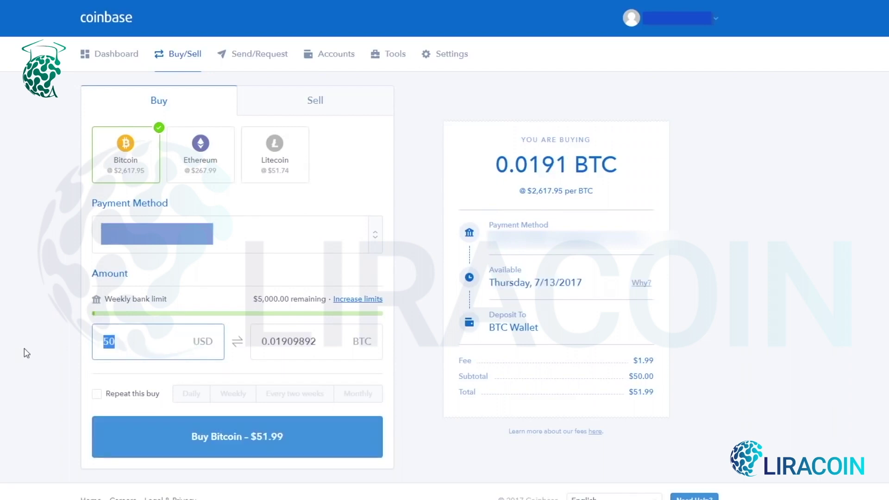
key(BackSpace)
click(300, 345)
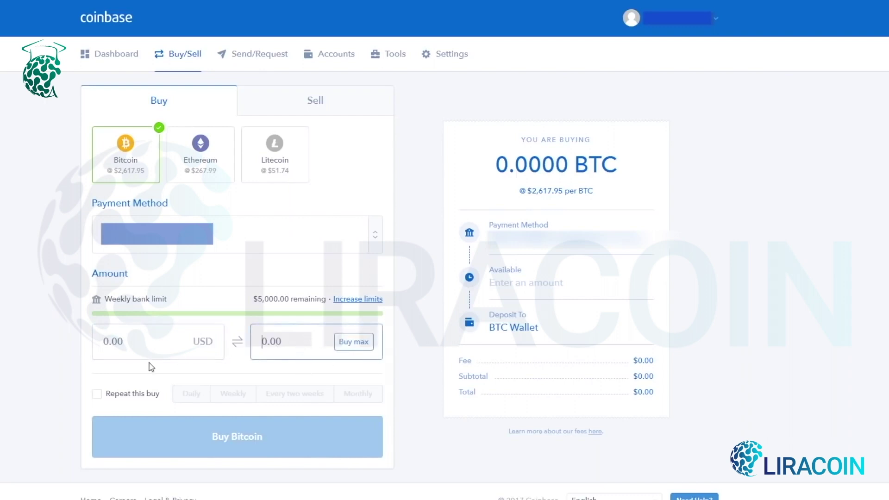
text(.1)
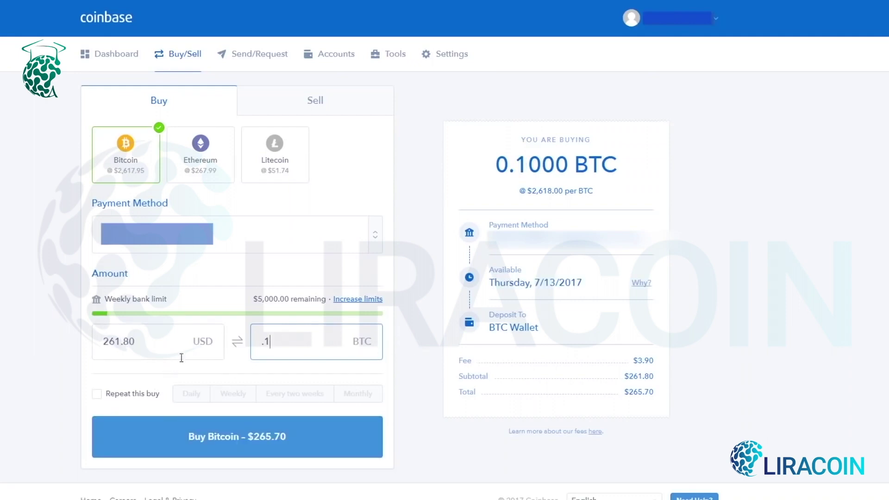
click(263, 60)
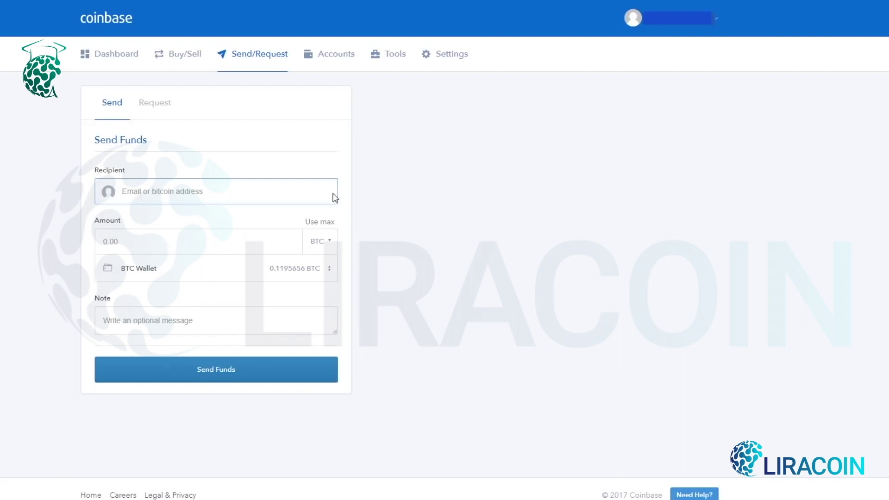
Enter a send amount of 25 USD
click(160, 253)
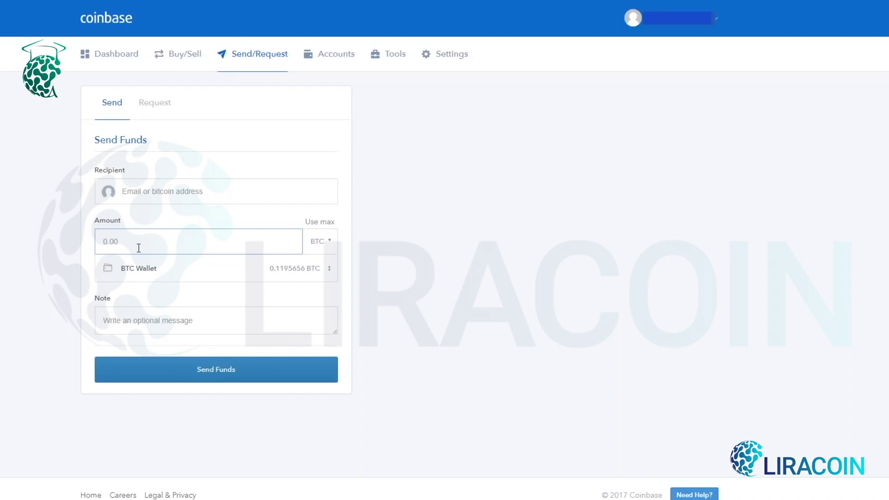
click(324, 241)
click(330, 267)
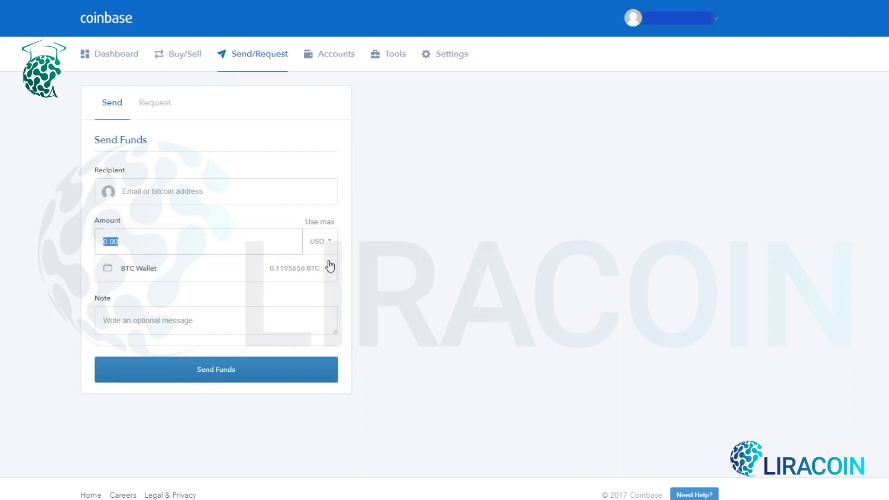
click(260, 243)
double_click(254, 244)
text(25)
click(39, 258)
Keep BTC Wallet as the source and add the note 'Transfer'
click(332, 269)
click(333, 273)
click(213, 329)
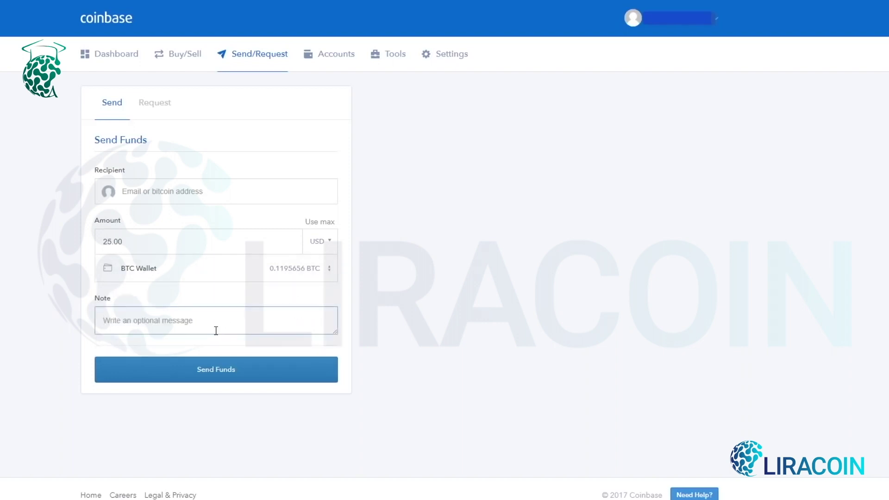
text(Transfer)
Change the send amount to 0.25 BTC instead of 25 USD
drag(133, 242, 55, 241)
key(BackSpace)
click(339, 242)
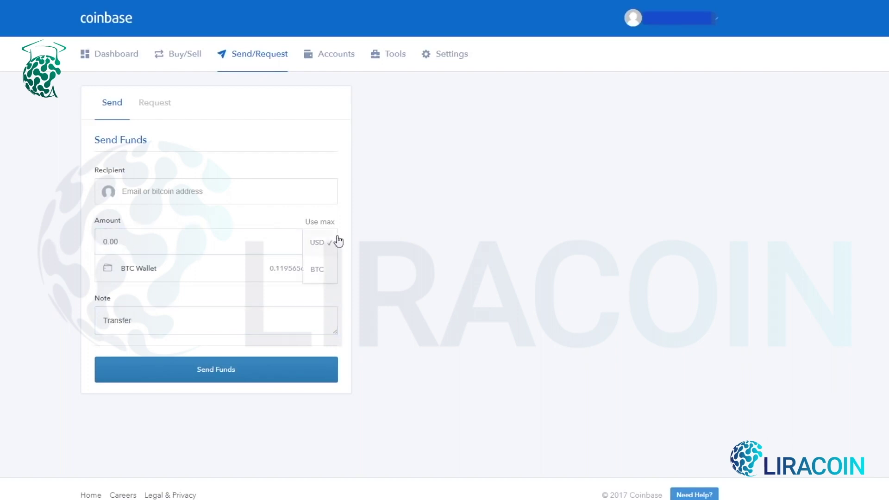
click(317, 269)
click(231, 250)
drag(163, 254, 77, 266)
text(.25)
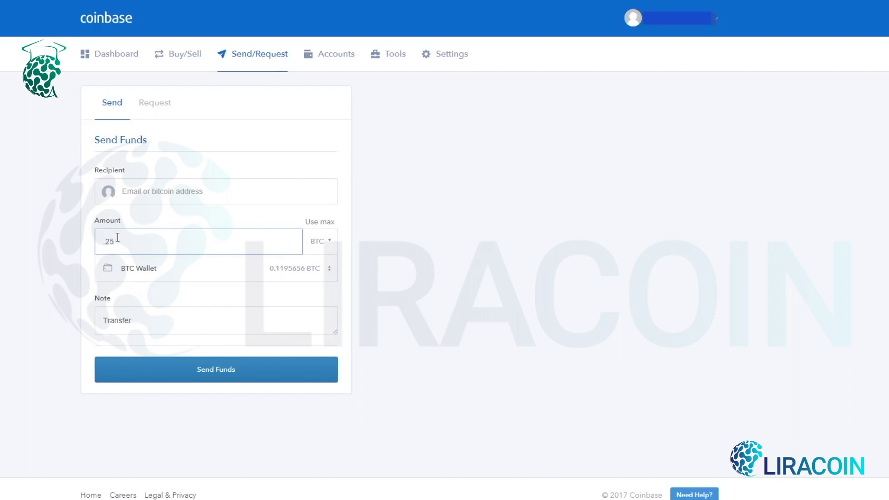
click(357, 236)
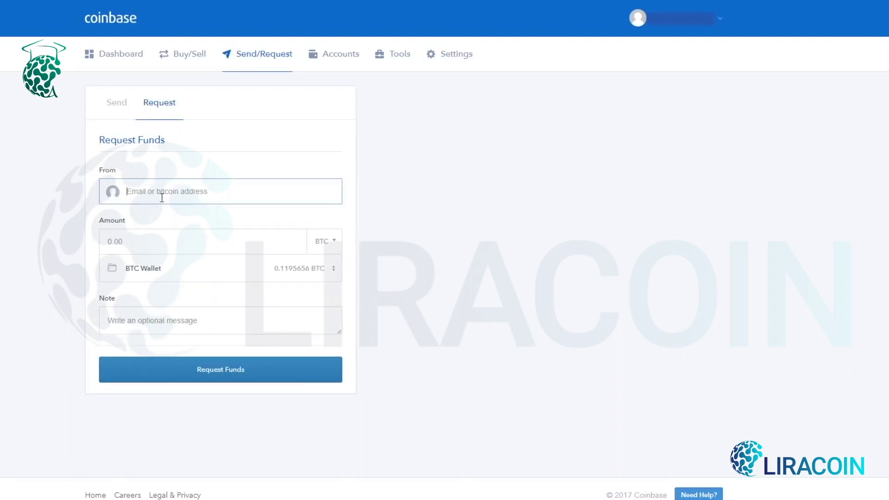
Keep BTC as the request currency and BTC Wallet as receiver, then view the Accounts wallet list
click(335, 249)
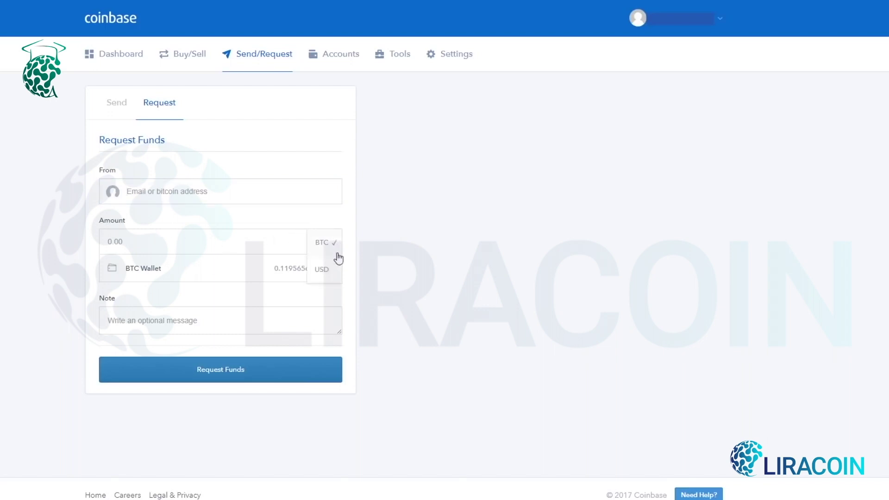
click(388, 255)
click(334, 274)
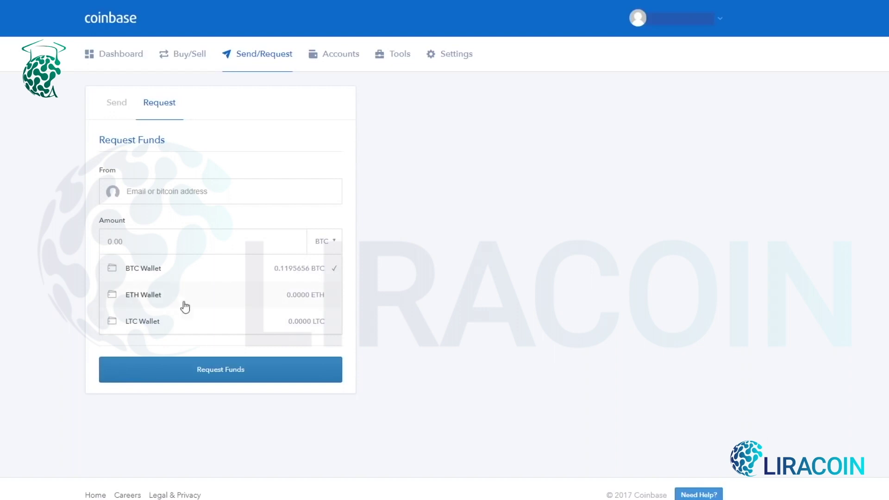
click(349, 272)
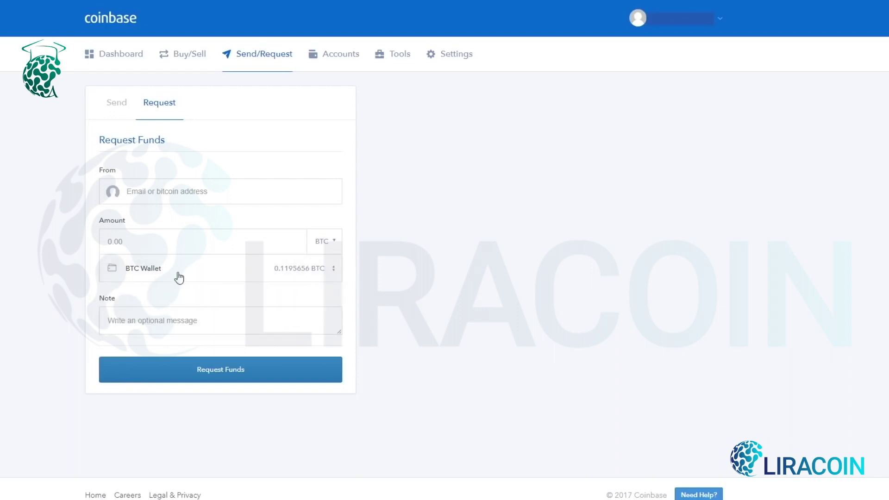
click(340, 55)
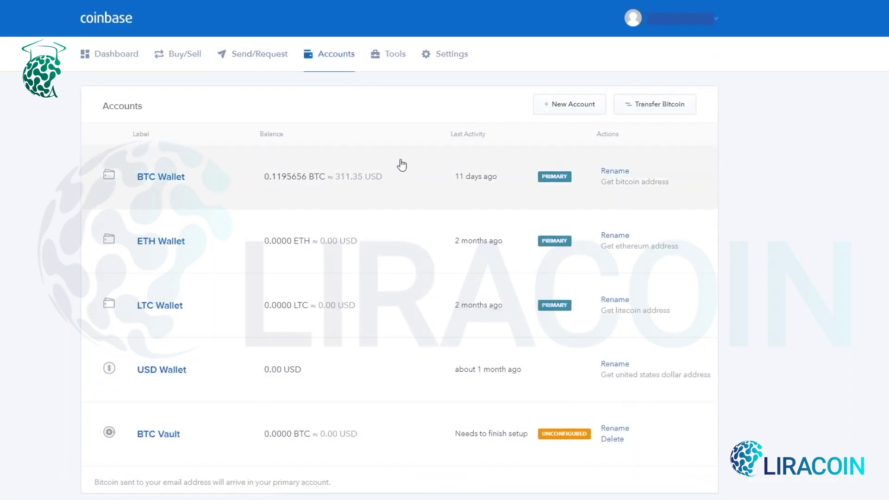
scroll(401, 165, down, 1)
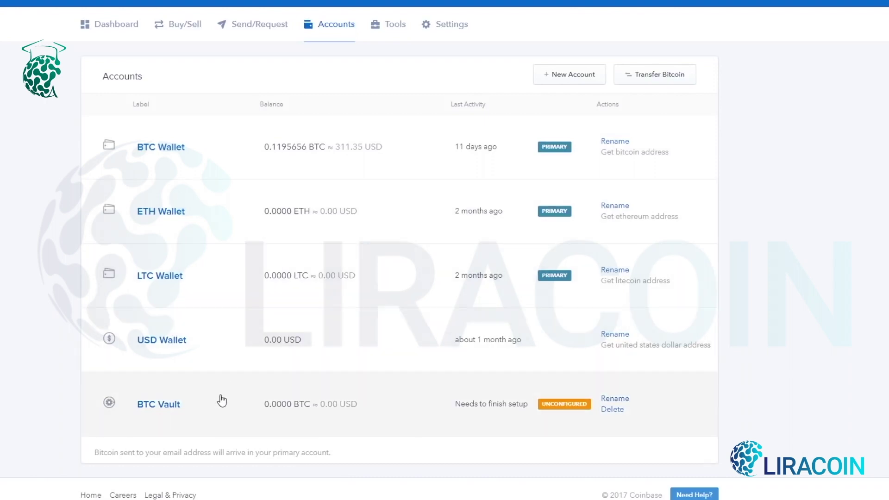
scroll(217, 410, up, 1)
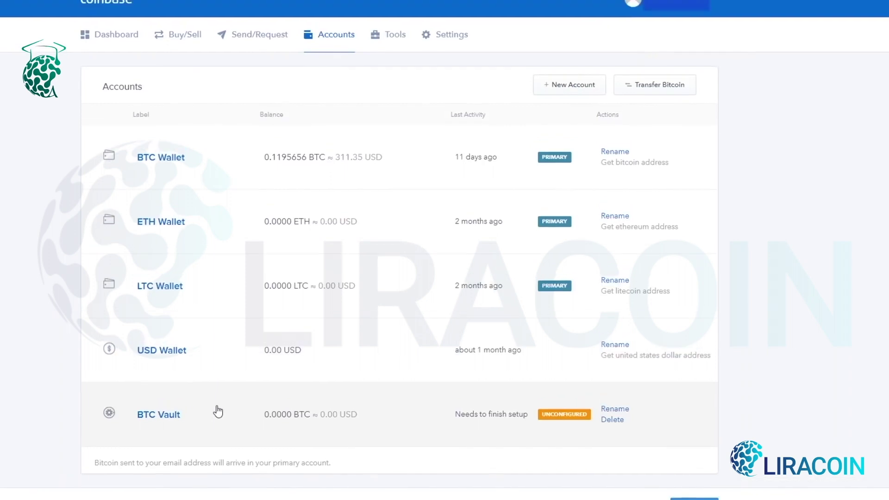
scroll(217, 415, down, 1)
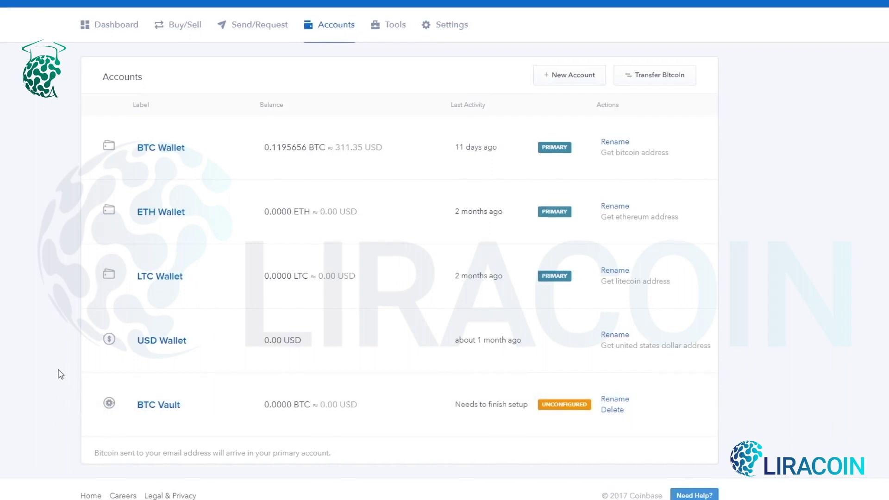
scroll(60, 374, up, 1)
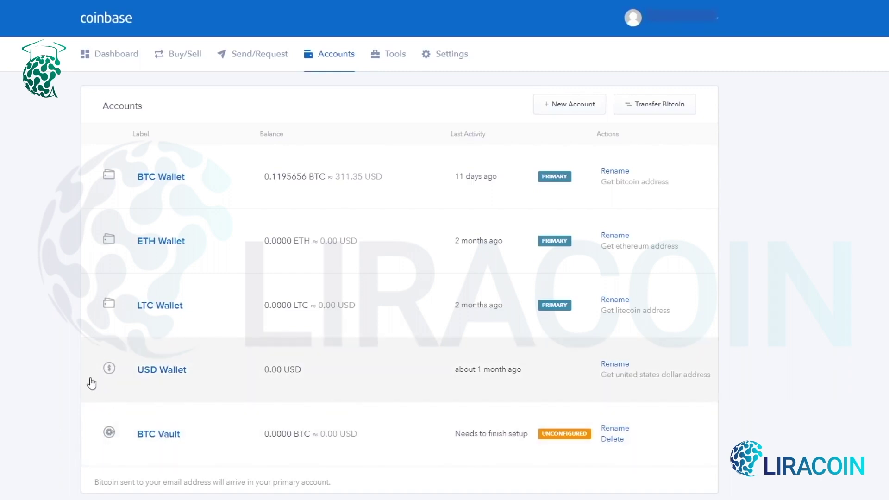
Browse Tools addresses, Recurring Transactions, Reports and History, then open the Settings profile
click(401, 62)
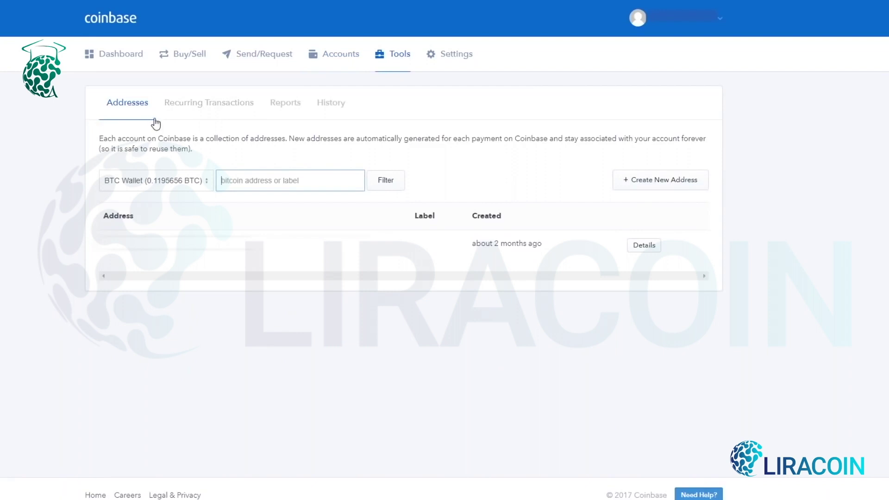
click(191, 108)
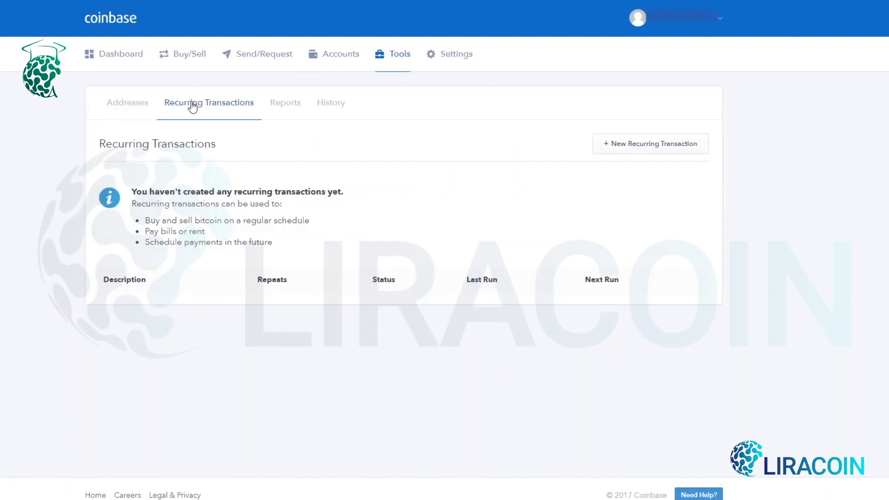
click(283, 110)
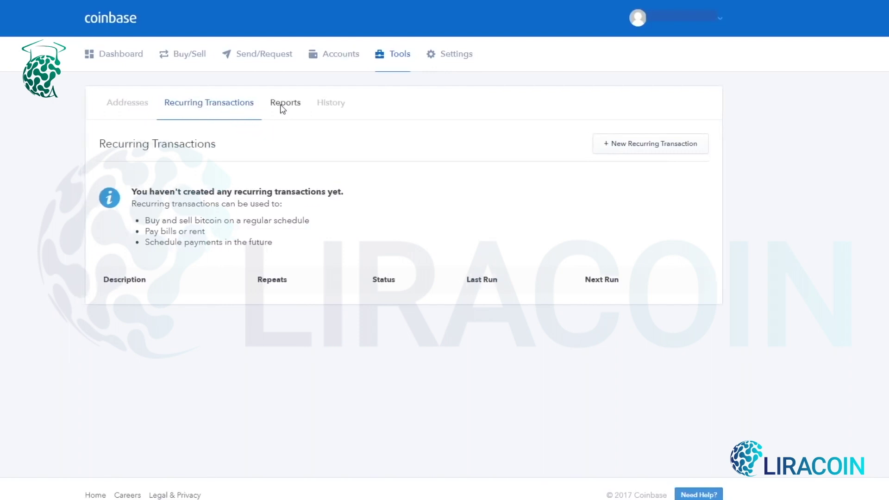
click(336, 107)
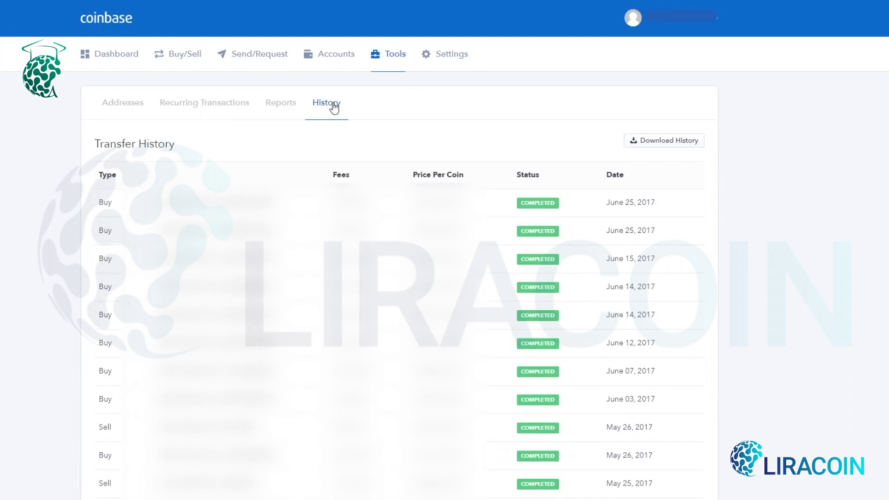
click(447, 54)
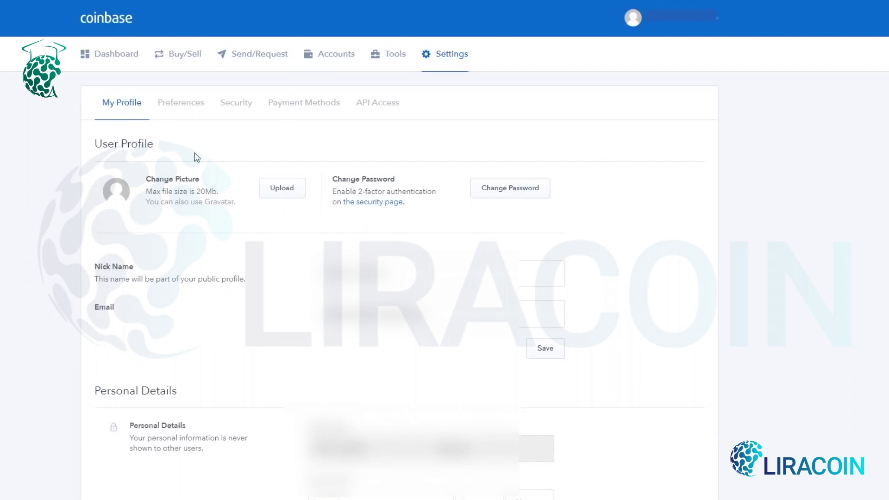
Review currency, time zone and notification preferences, then two-factor security, then Payment Methods
click(192, 111)
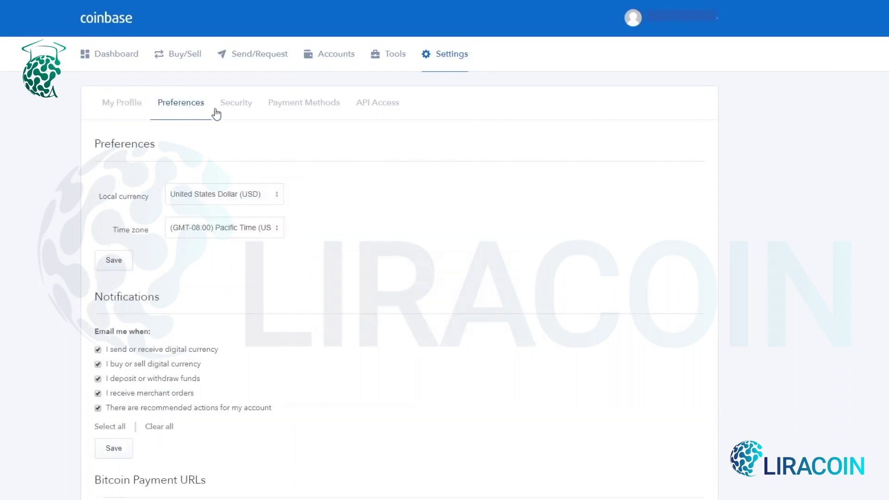
click(237, 109)
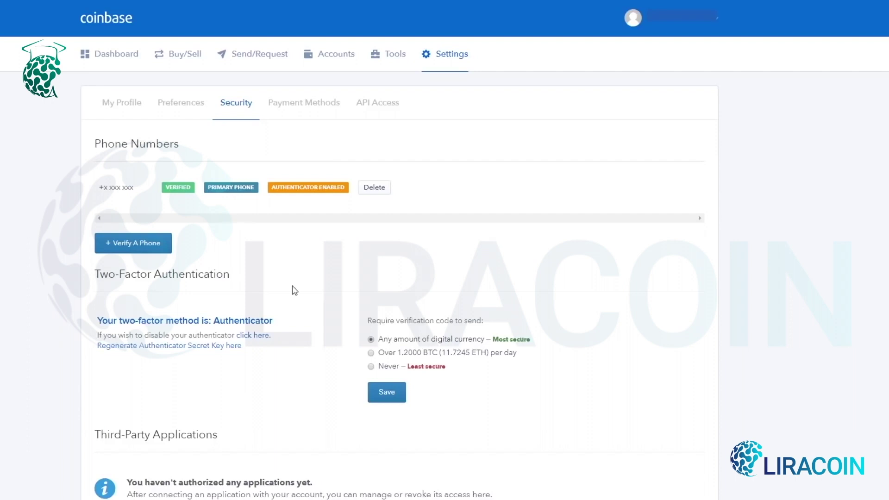
click(300, 106)
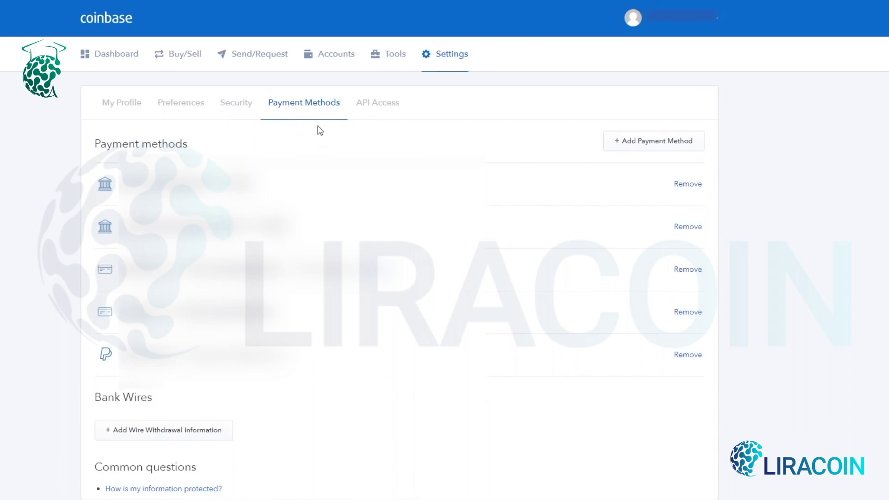
Scroll through the five saved payment methods and the Bank Wires section
scroll(320, 130, down, 1)
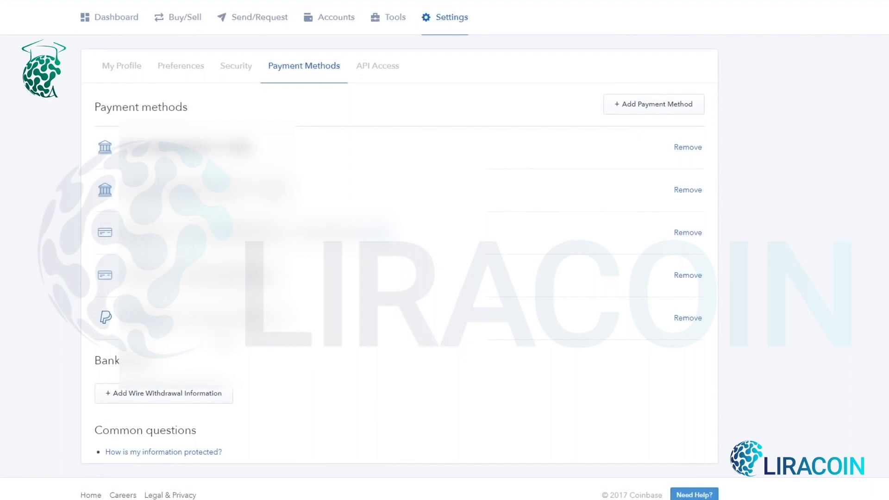
scroll(445, 250, up, 1)
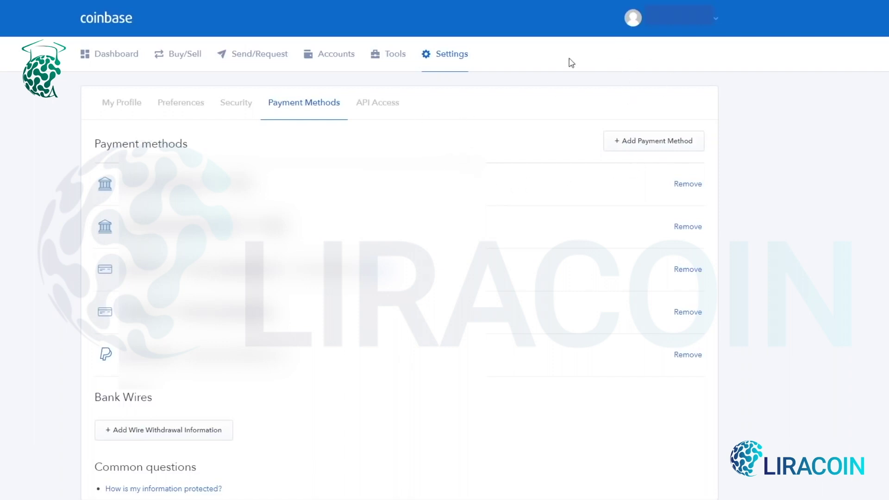
Open Invite Friends from the account menu and highlight the $100 trade requirement and $10 reward
click(713, 26)
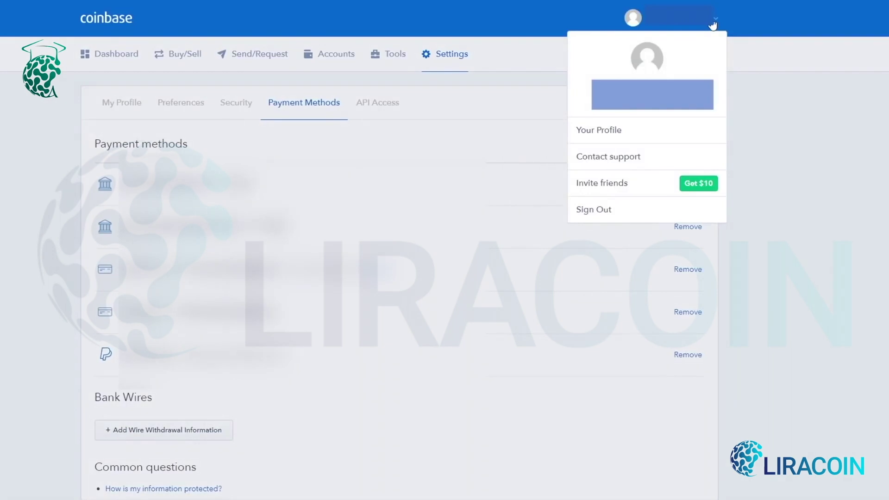
click(626, 192)
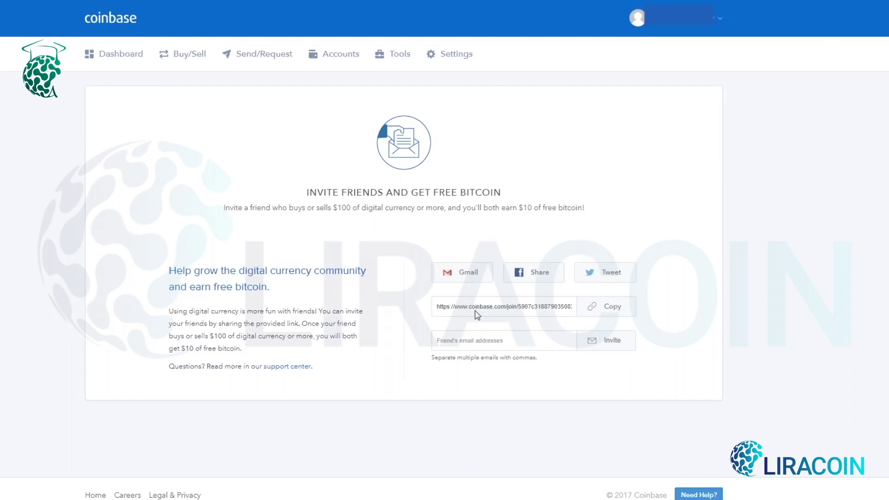
drag(294, 210, 449, 214)
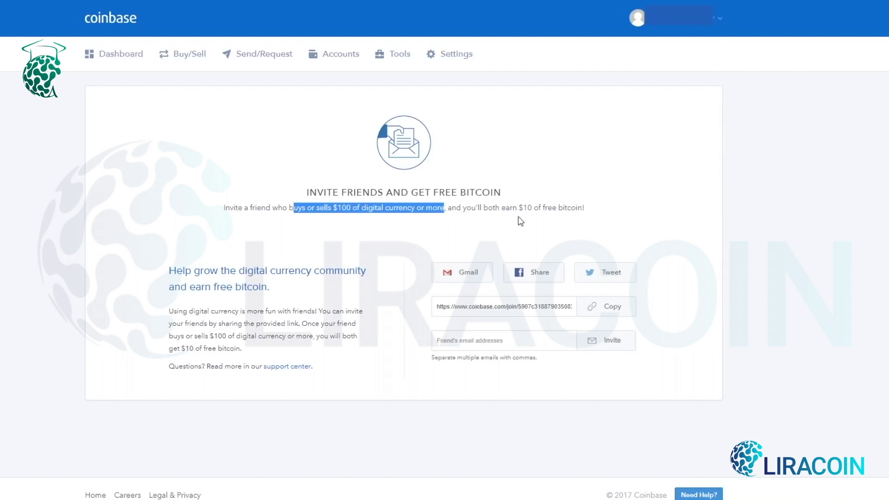
drag(510, 210, 587, 212)
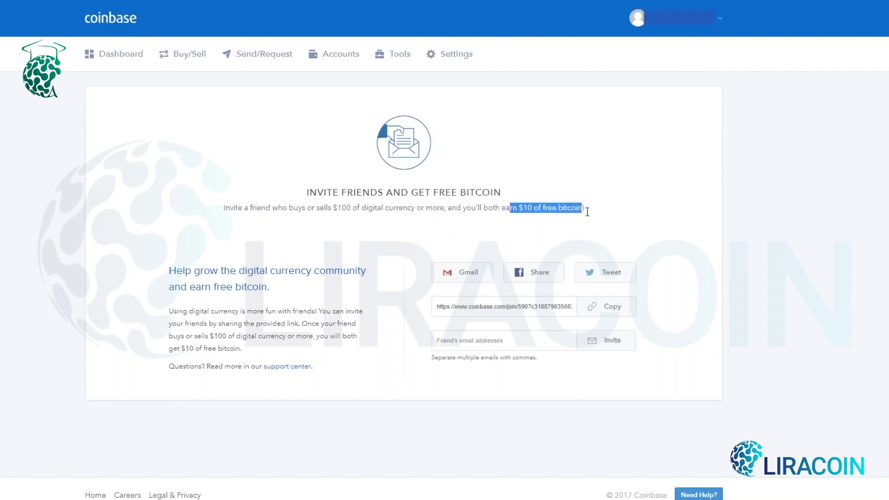